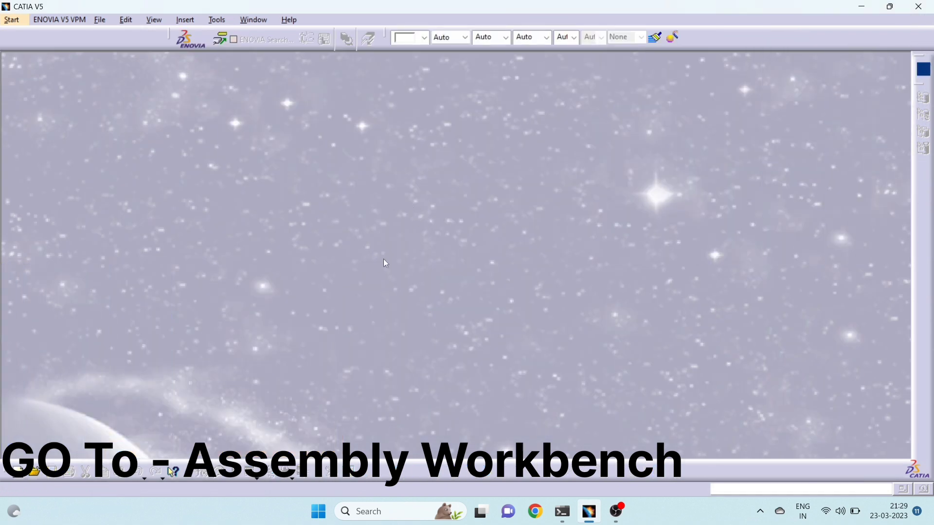
Step: Switch to the Assembly Design workbench with a new empty Product1
click(13, 20)
mouse_move(45, 48)
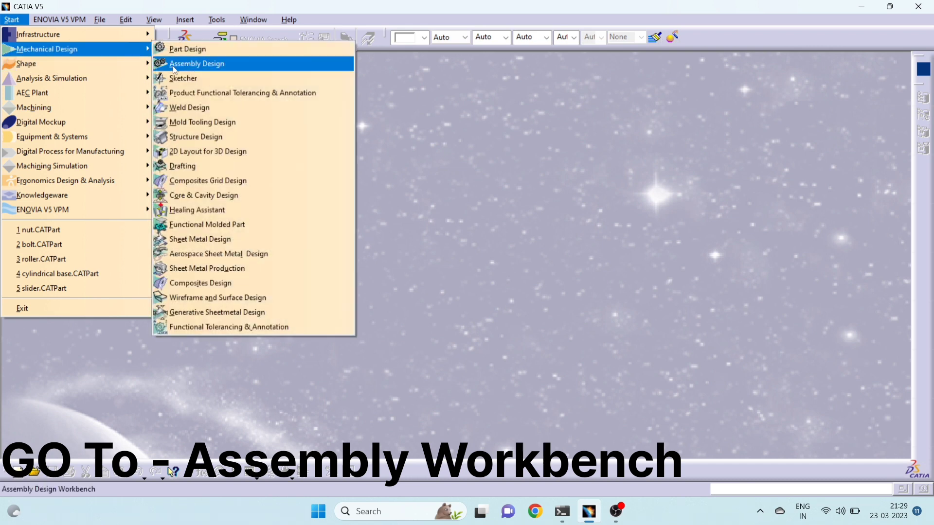
click(184, 70)
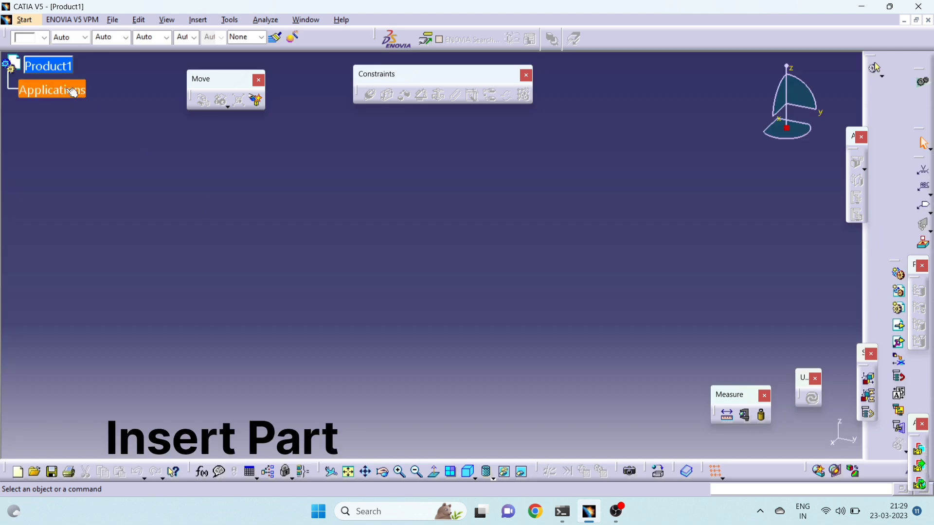
Step: Insert the roller and cylindrical base part files into Product1 as existing components
right_click(55, 67)
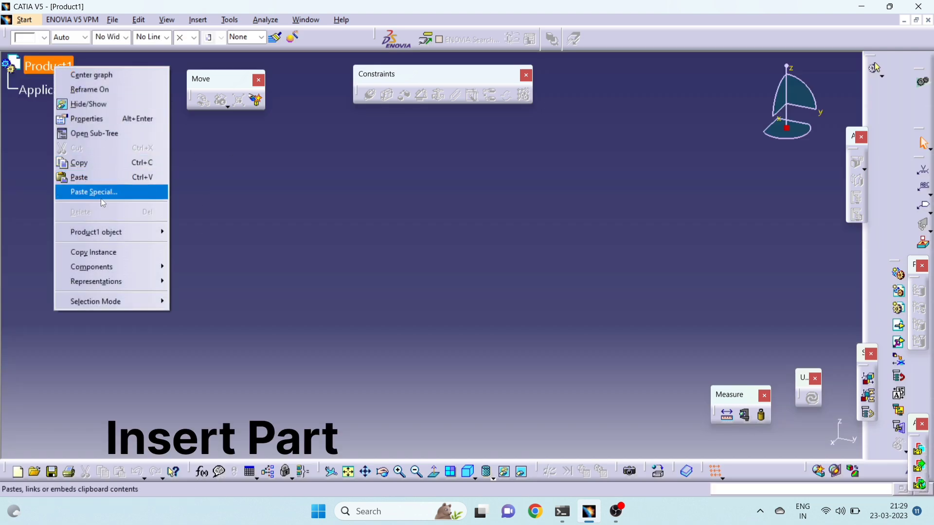
mouse_move(91, 267)
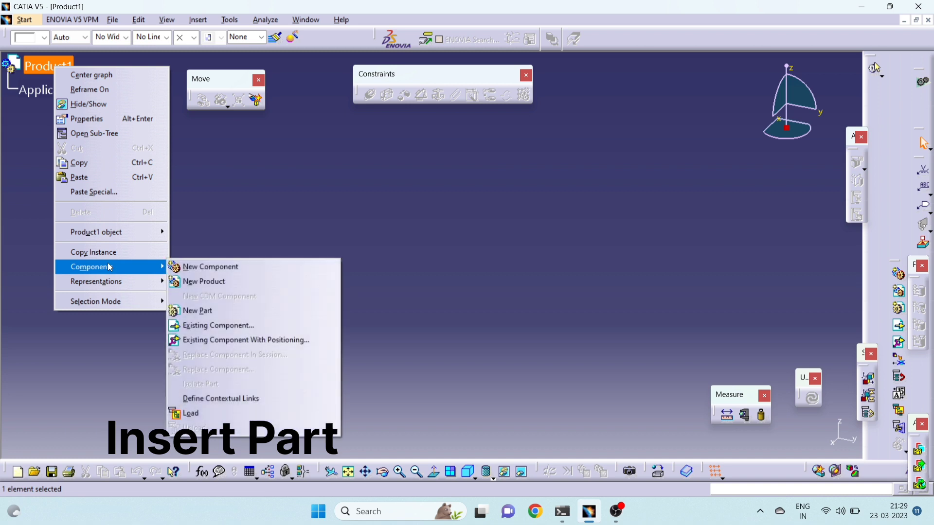
click(201, 329)
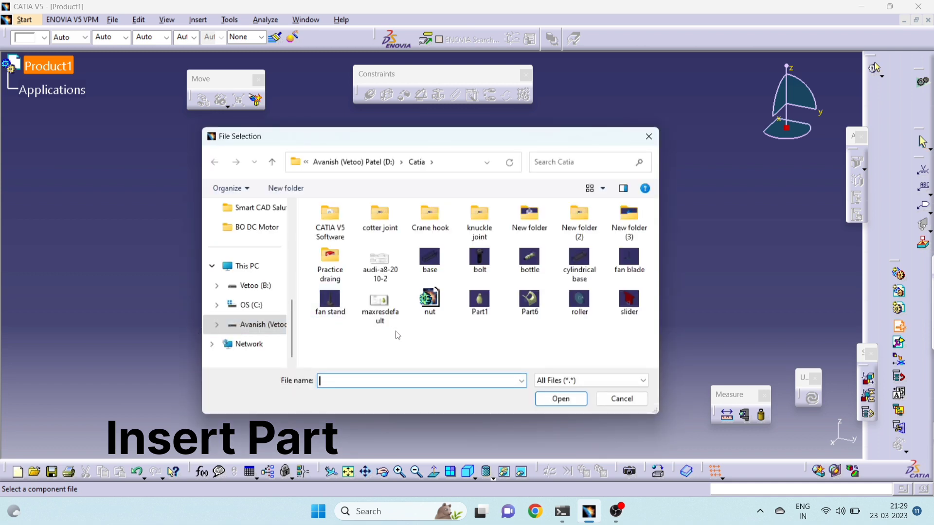
click(567, 307)
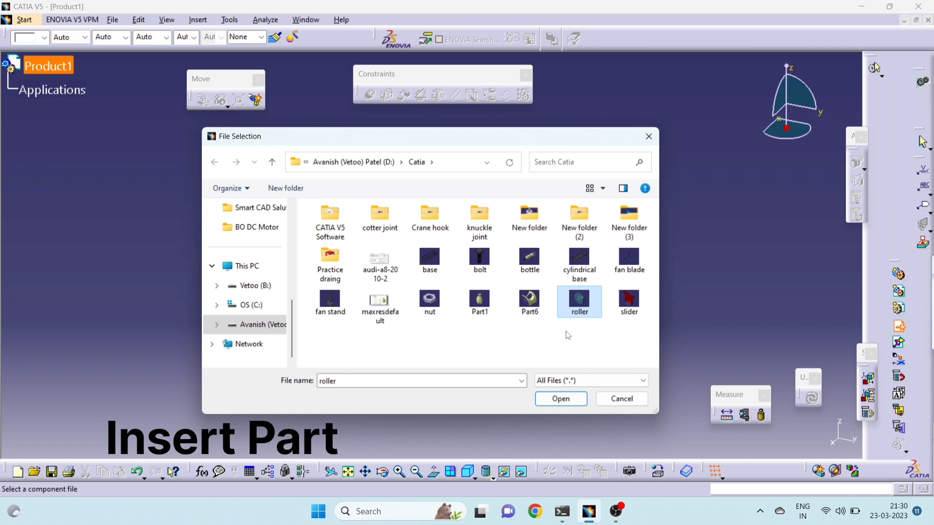
ctrl+click(578, 266)
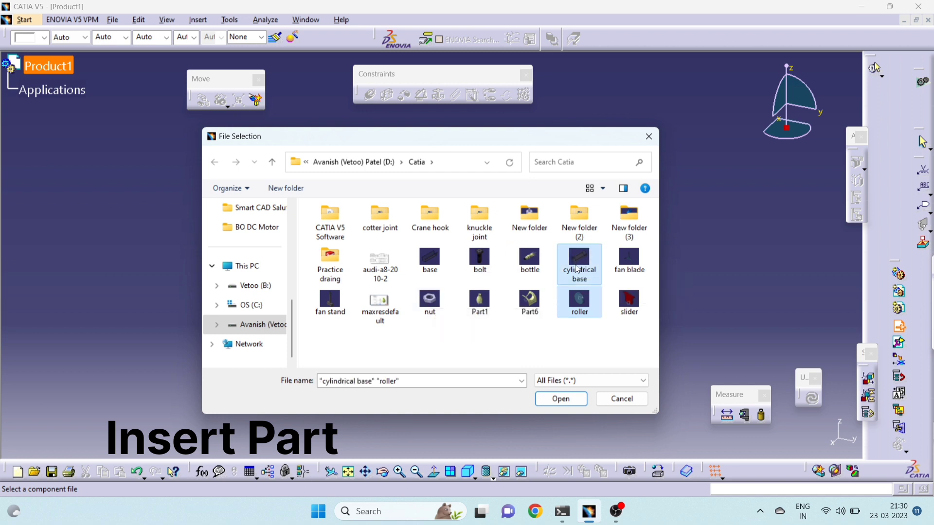
click(562, 399)
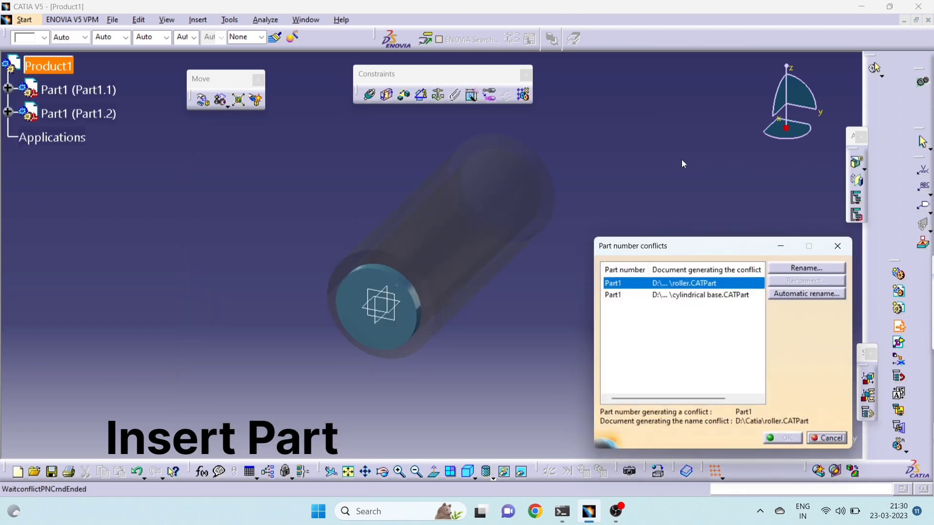
Step: Auto-rename both conflicting part numbers to Part1.1 and Part1.2
click(790, 296)
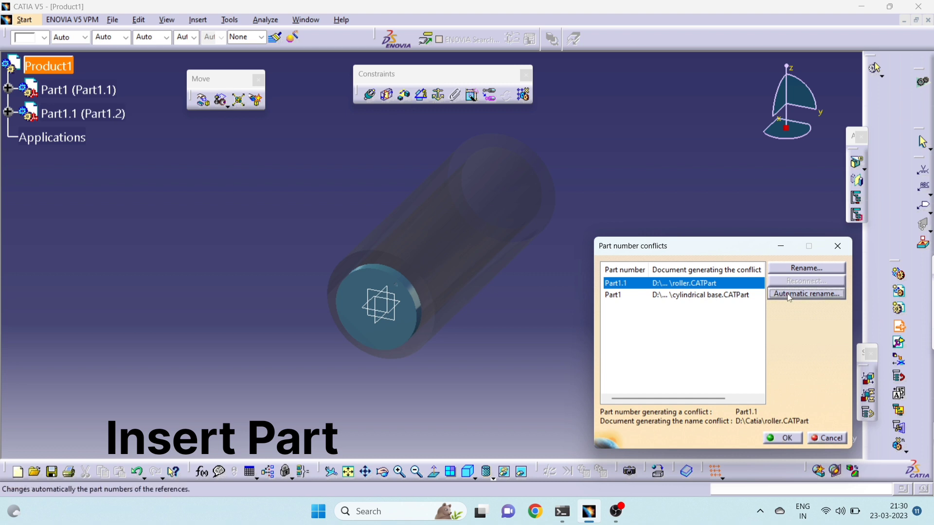
click(701, 298)
click(806, 294)
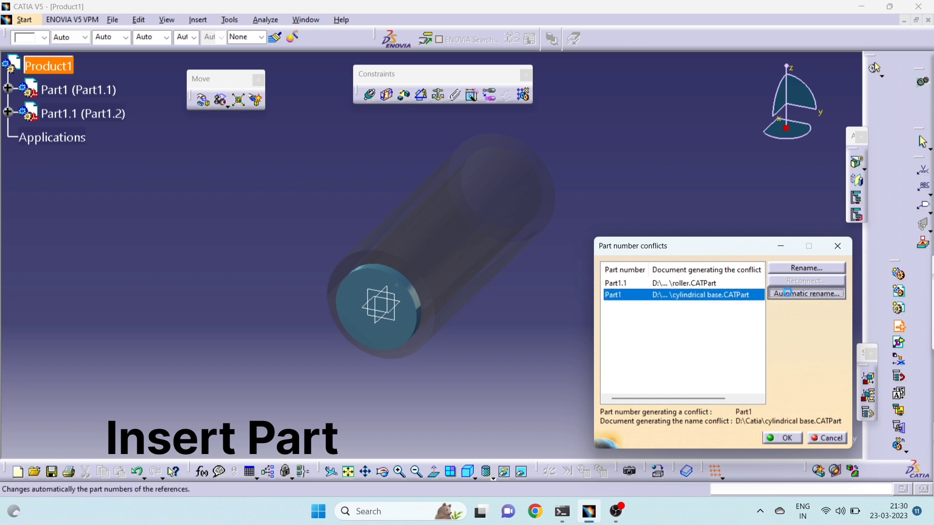
click(782, 438)
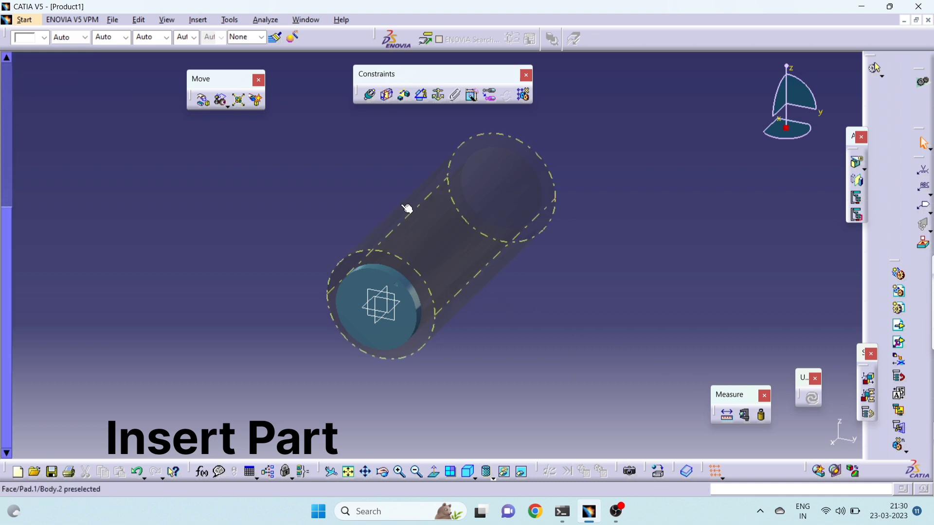
Step: Slide the roller along its axis deeper into the cylindrical base
click(202, 100)
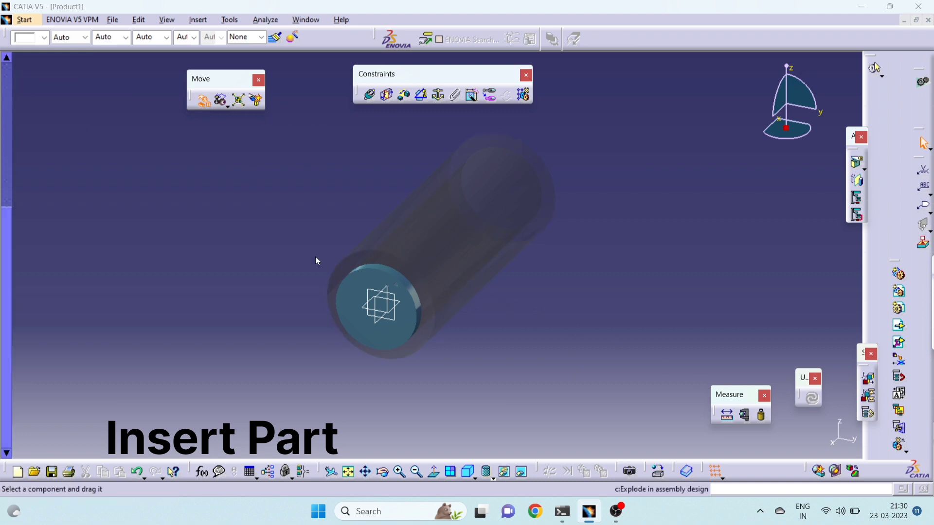
drag(375, 283, 373, 278)
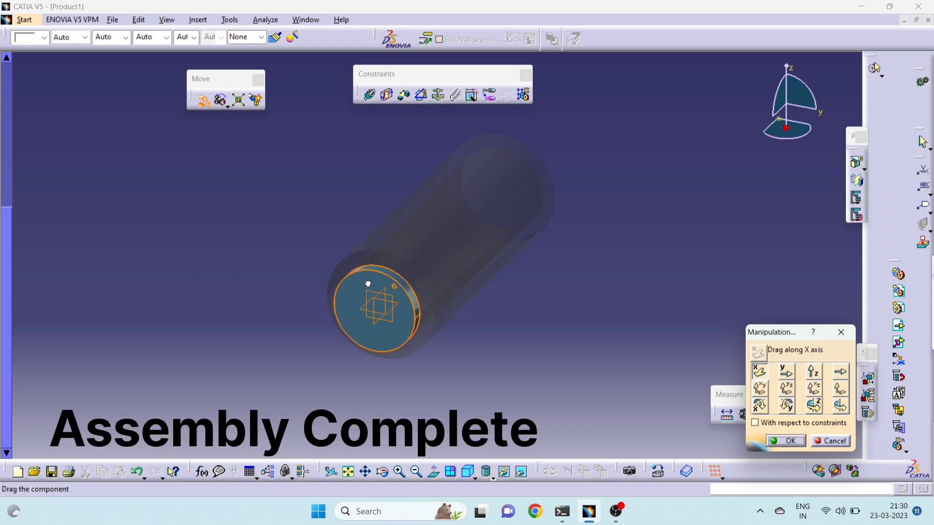
drag(373, 277, 367, 273)
click(785, 441)
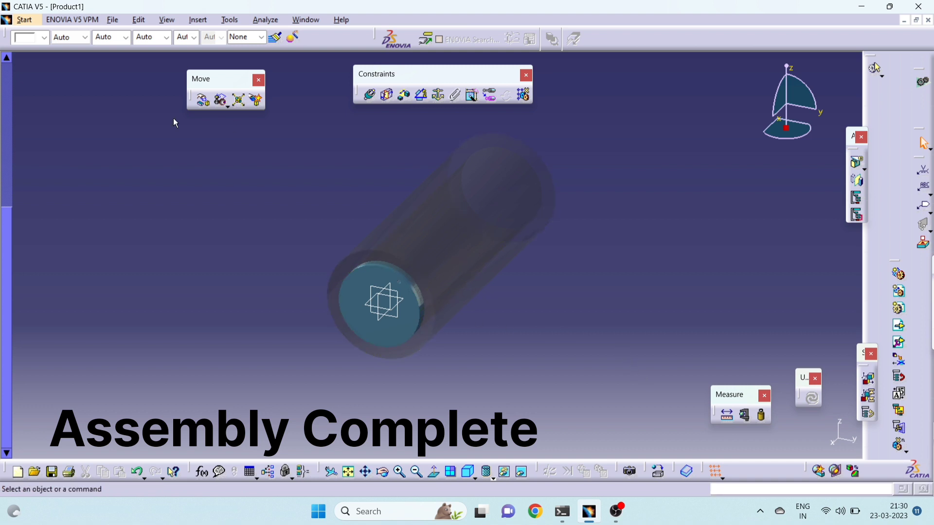
click(26, 20)
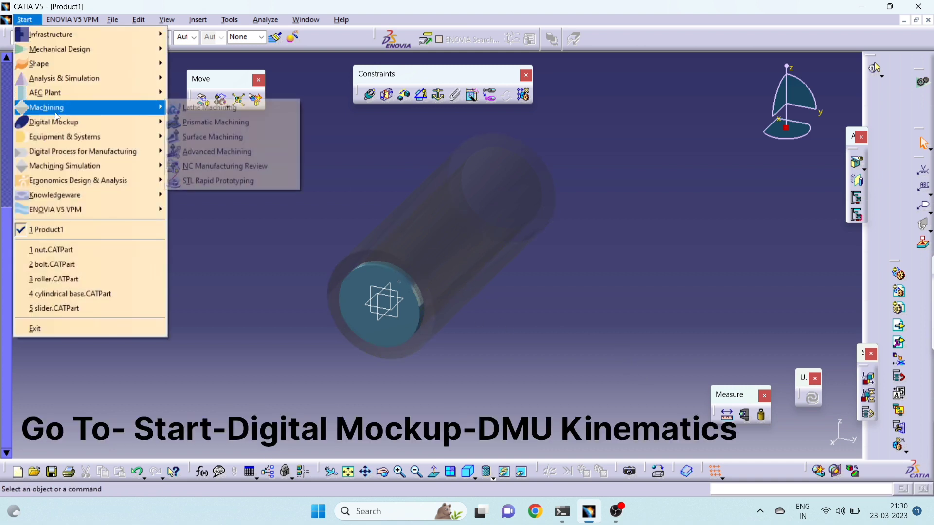
mouse_move(54, 122)
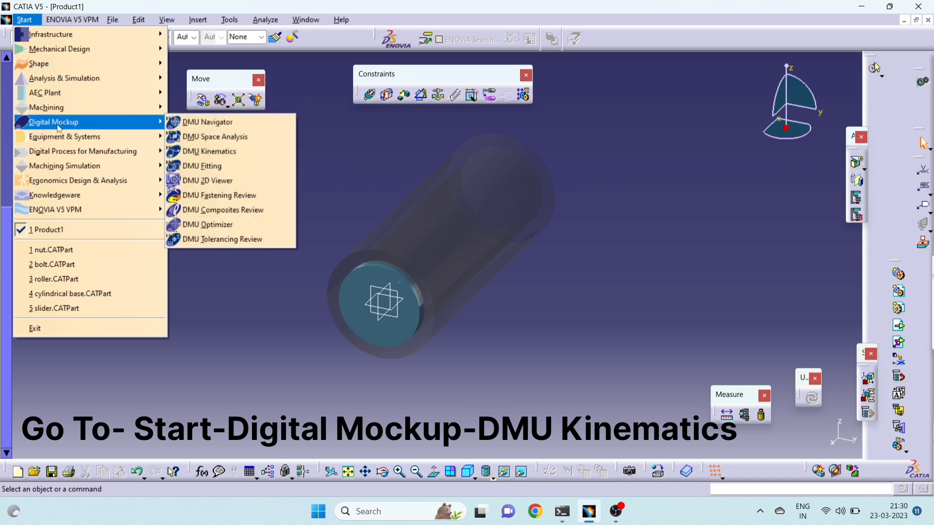
Step: Switch to DMU Kinematics and create a new mechanism, Mechanism.1
click(185, 159)
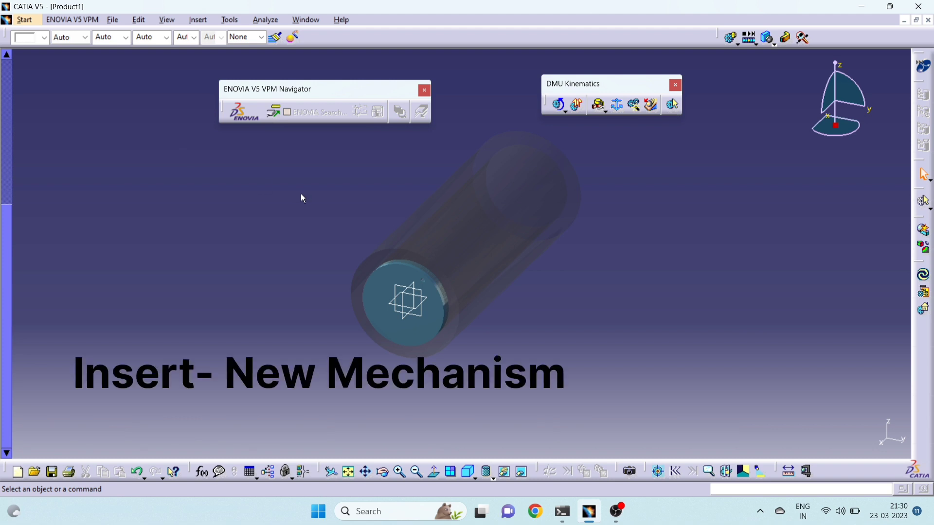
click(198, 20)
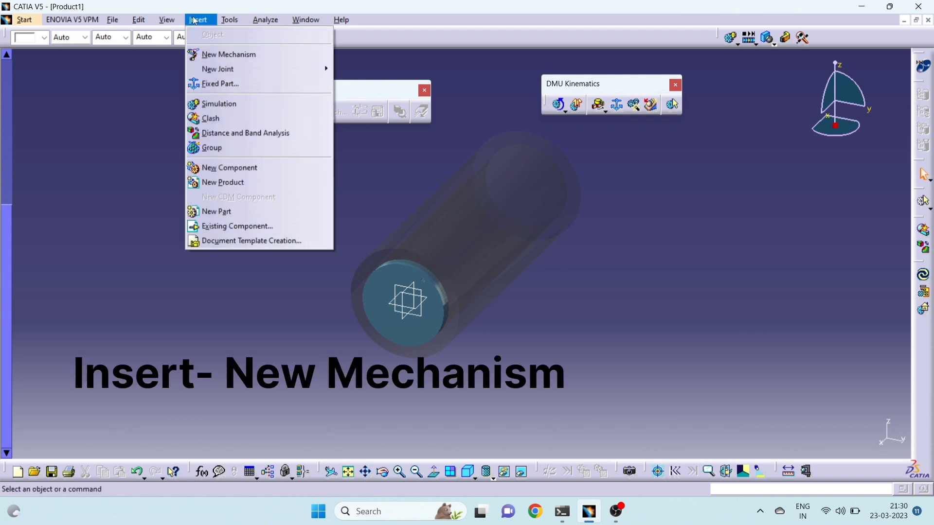
click(221, 55)
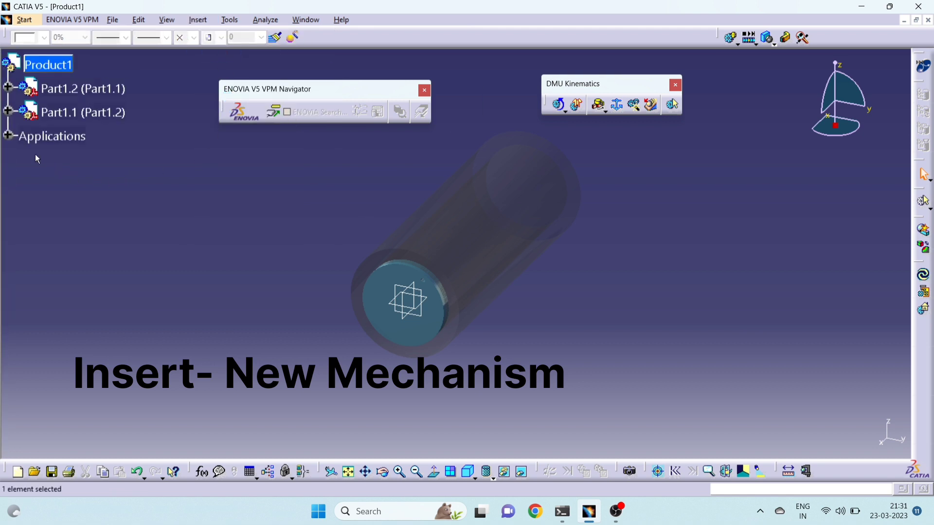
Step: Make the cylindrical base the fixed part of Mechanism.1
click(8, 135)
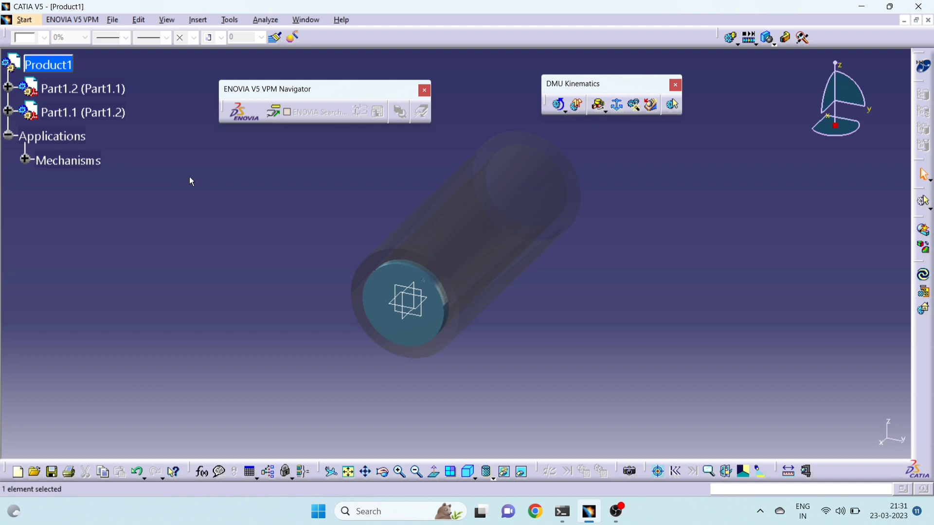
click(618, 106)
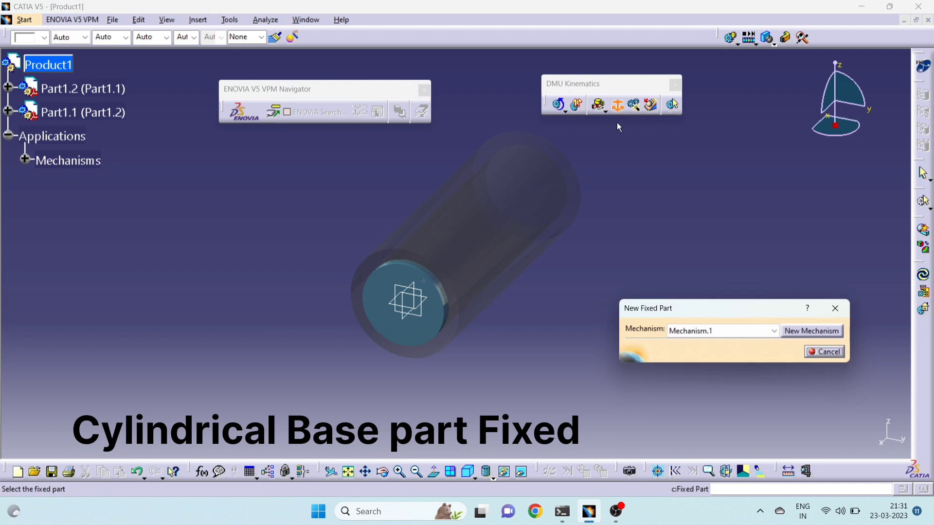
click(512, 243)
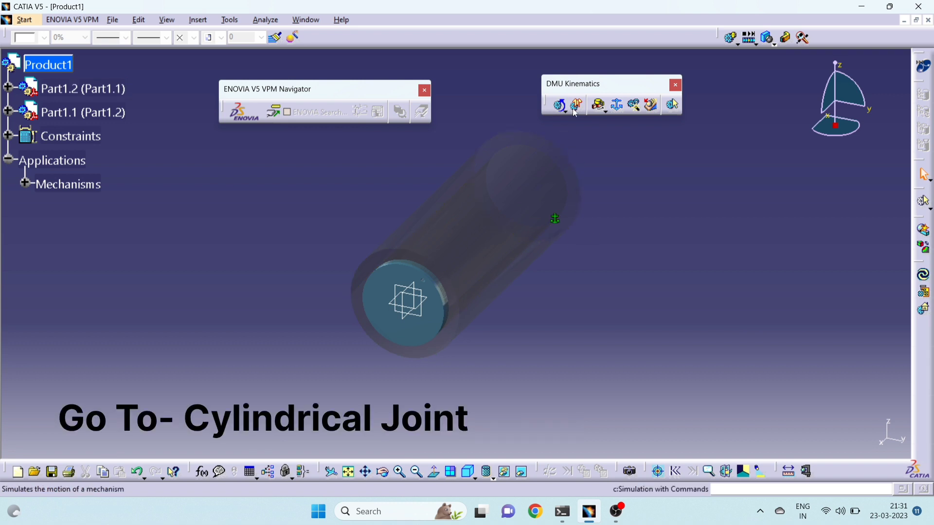
Step: Create a cylindrical joint between the roller axis and the cylindrical base axis
click(603, 110)
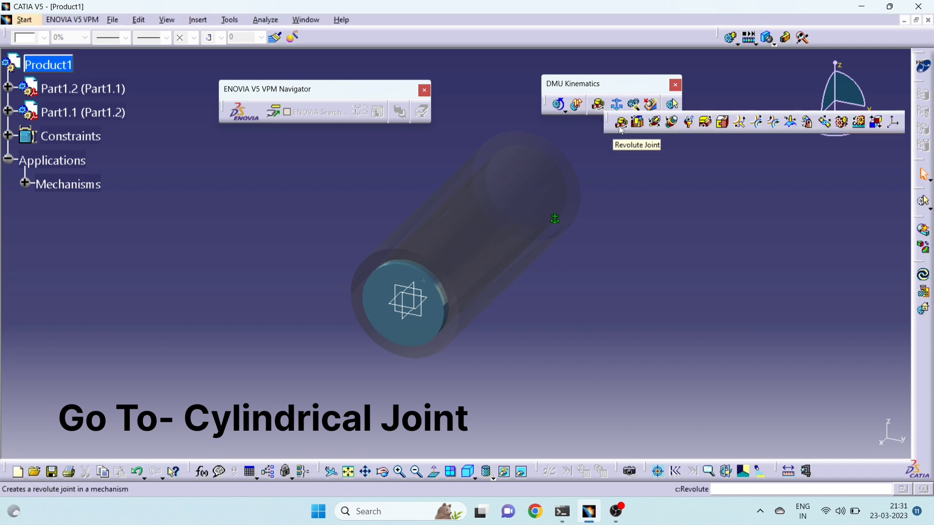
click(655, 127)
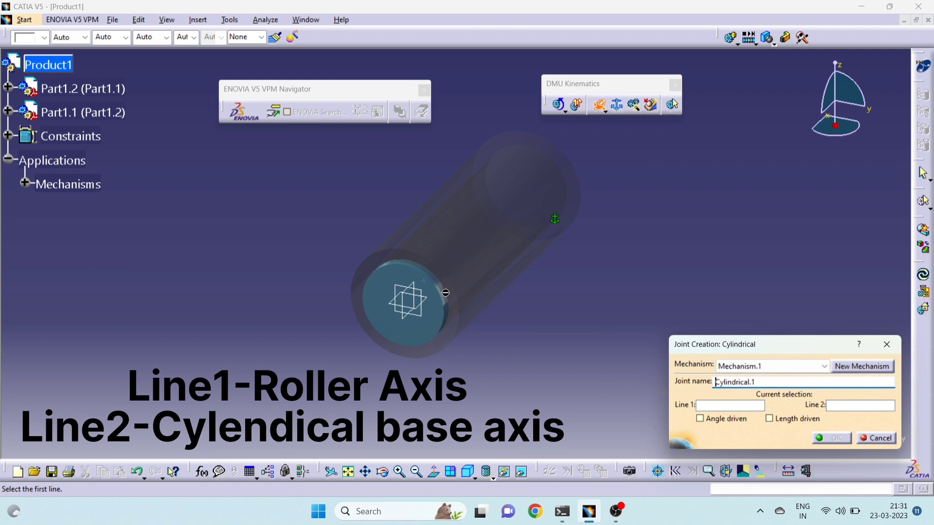
middle_drag(446, 292, 419, 314)
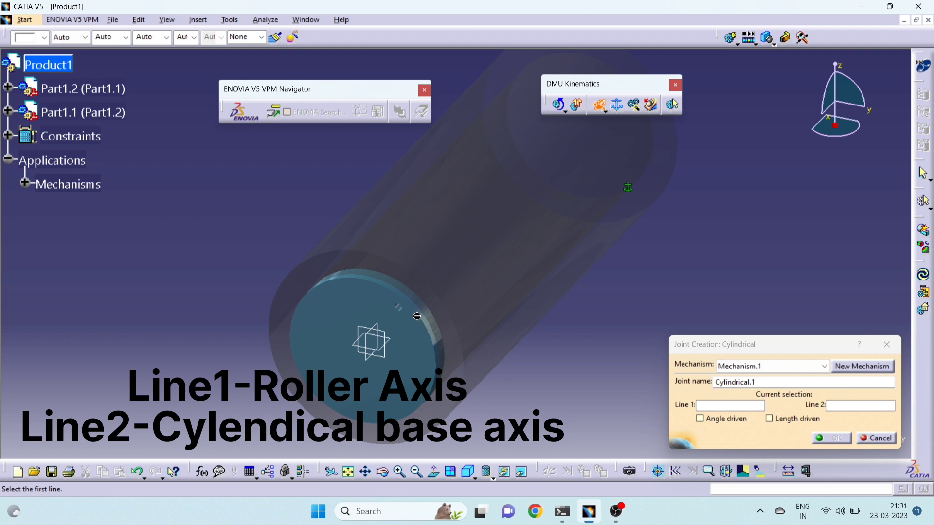
middle_drag(449, 368, 436, 288)
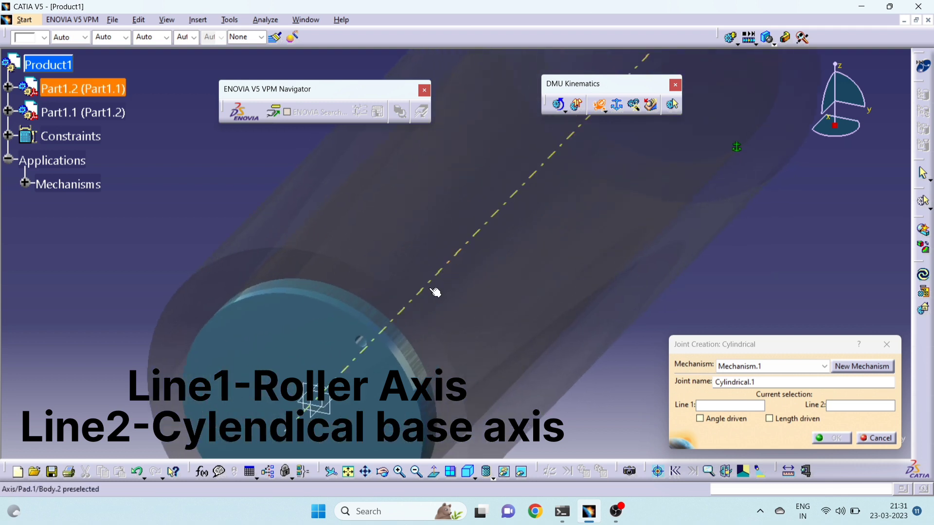
click(384, 333)
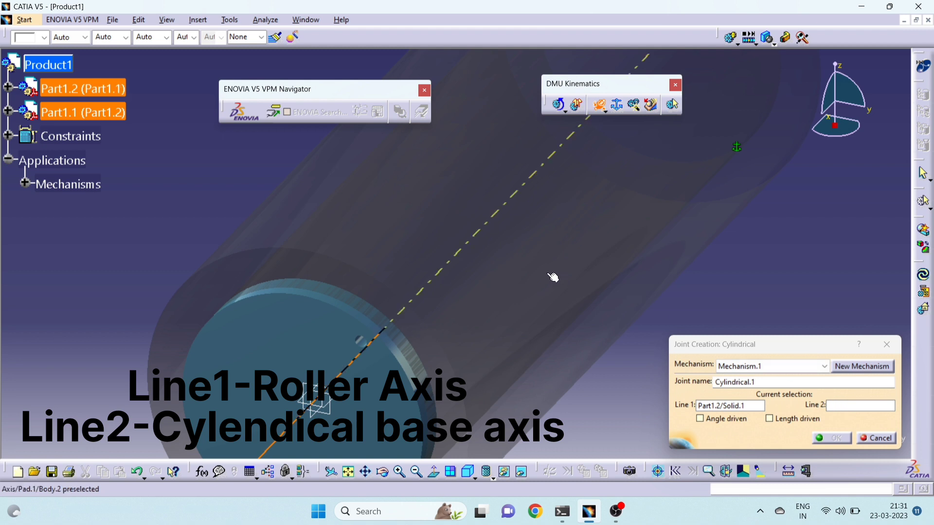
click(488, 234)
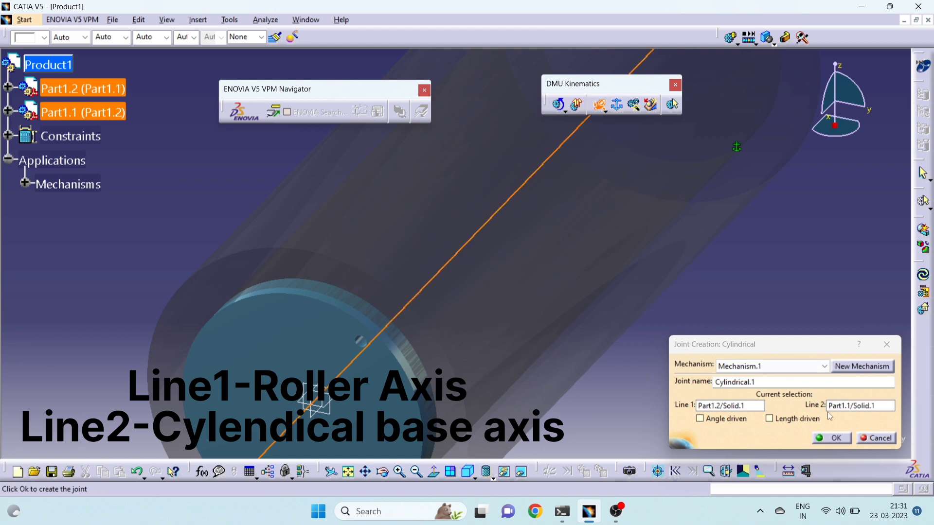
click(832, 439)
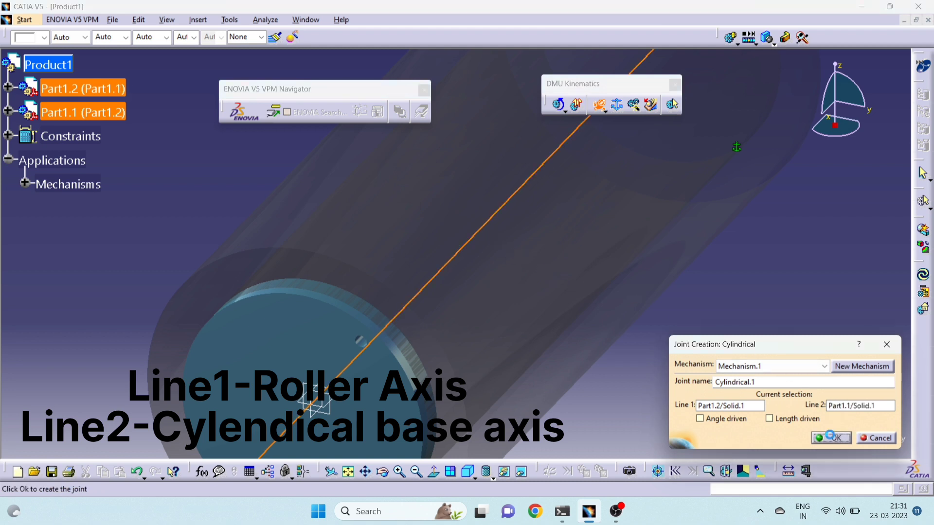
Step: Expand Mechanisms, Mechanism.1, Joints and Cylindrical.1 to show Coincidence.2
middle_drag(661, 363, 665, 415)
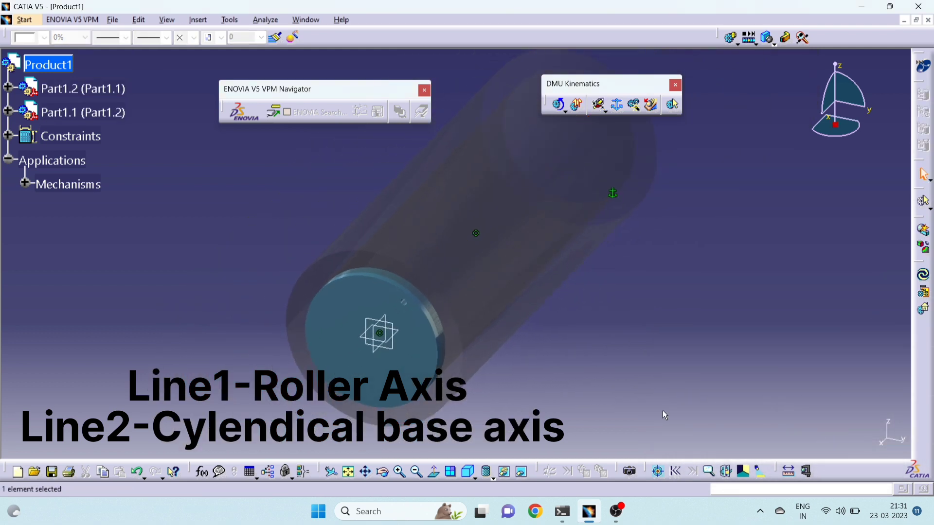
click(23, 185)
click(43, 206)
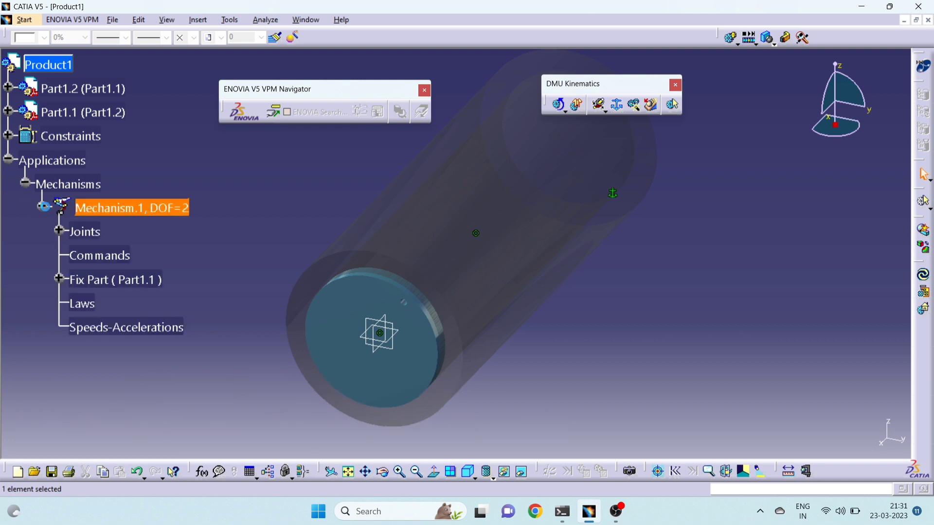
click(59, 232)
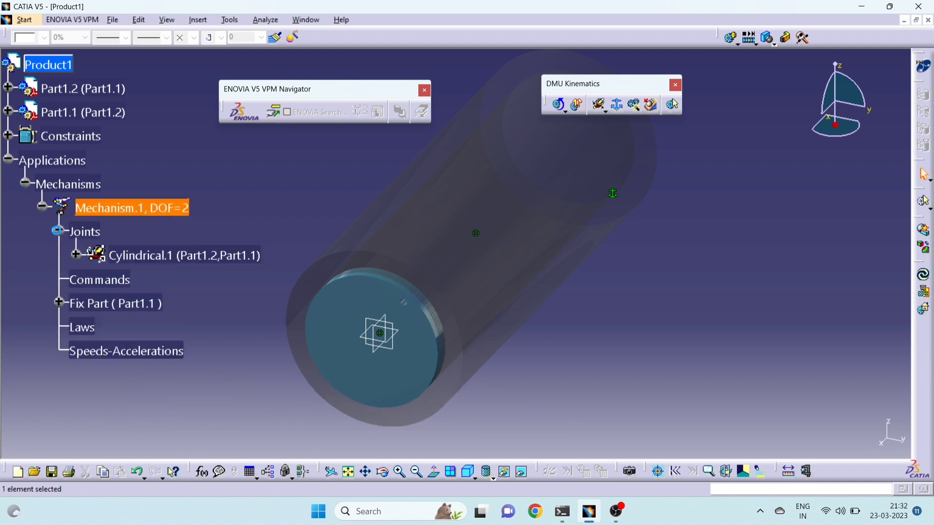
click(77, 257)
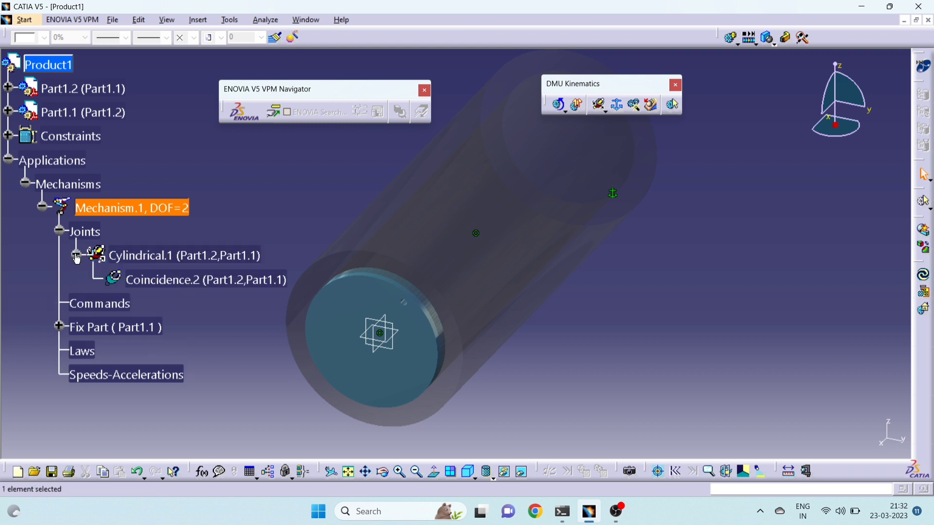
Step: Make Cylindrical.1 angle driven (0 to 360deg) and length driven (0 to 500mm)
double_click(163, 253)
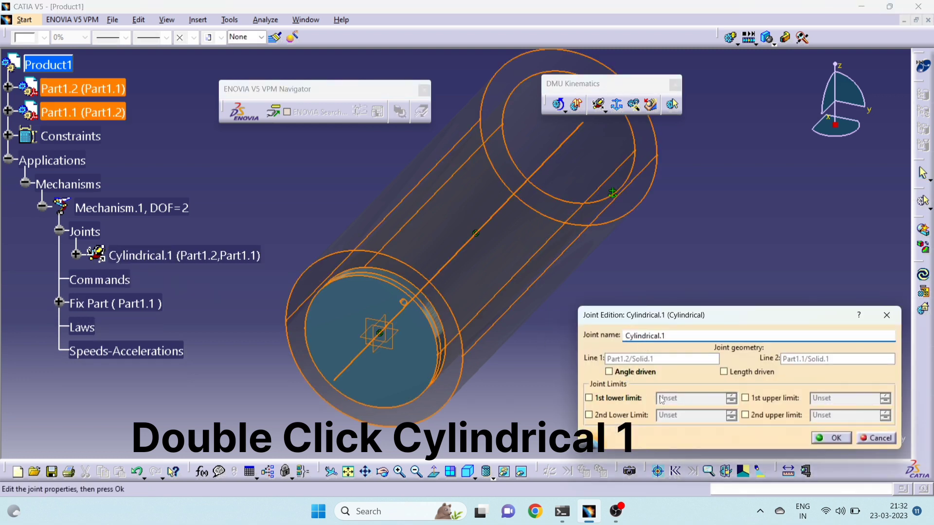
click(609, 373)
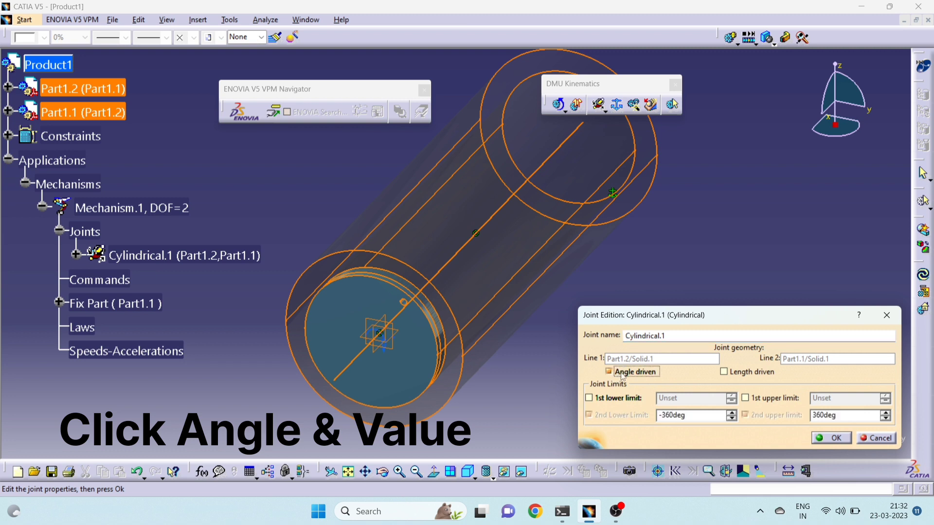
drag(673, 416, 627, 419)
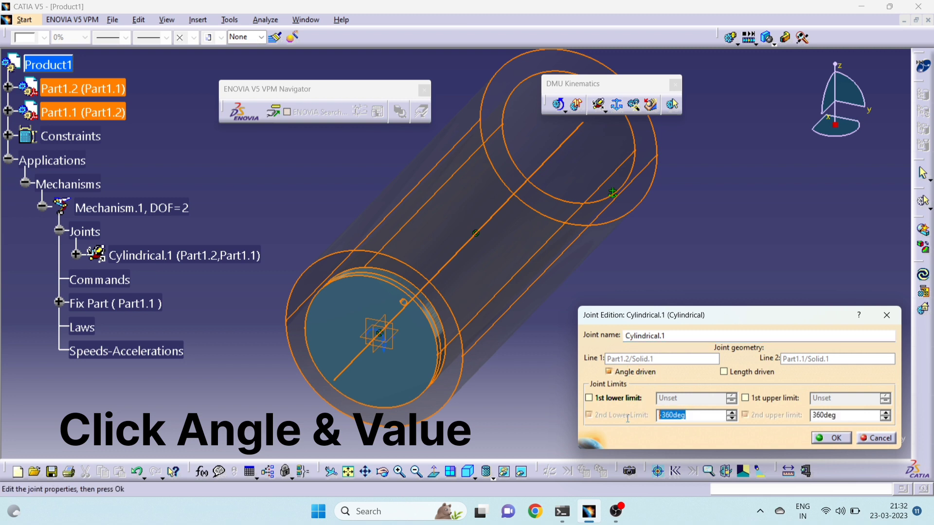
text(0)
click(724, 372)
drag(686, 398, 654, 404)
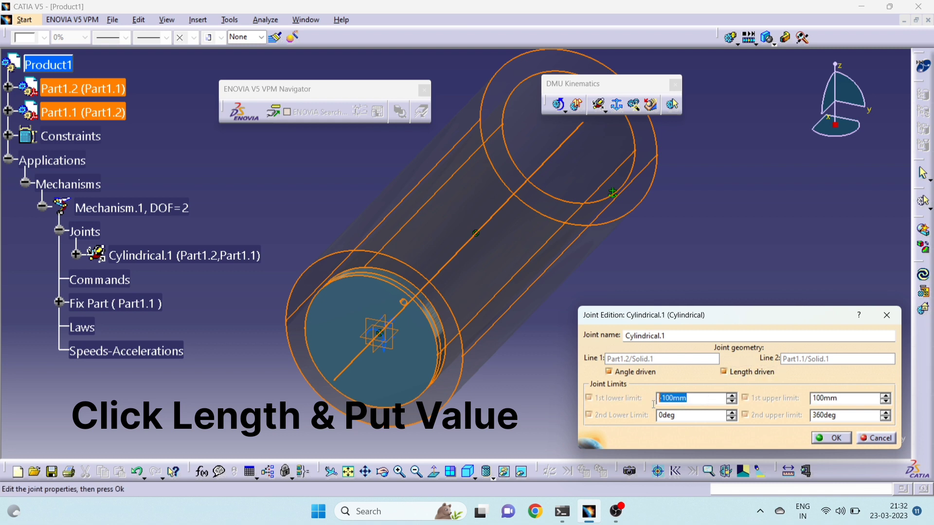
text(0)
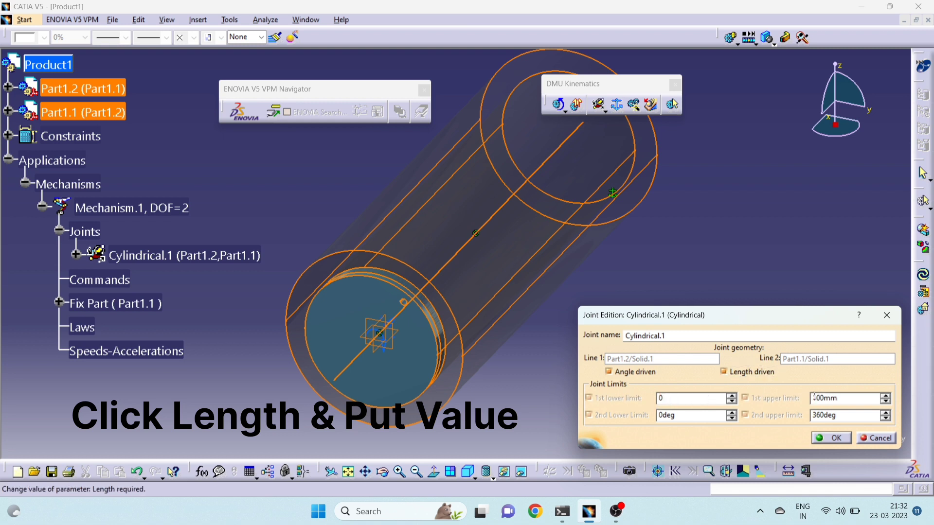
double_click(848, 399)
text(500)
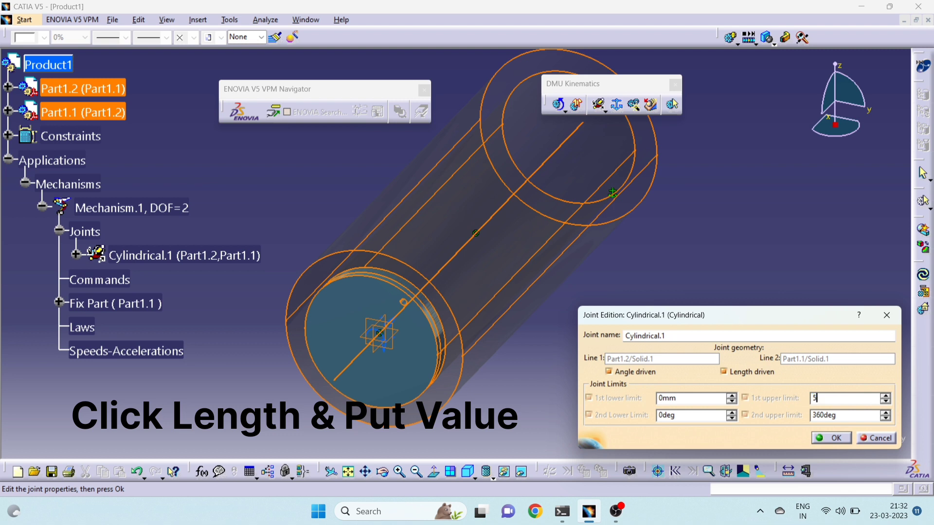
click(831, 439)
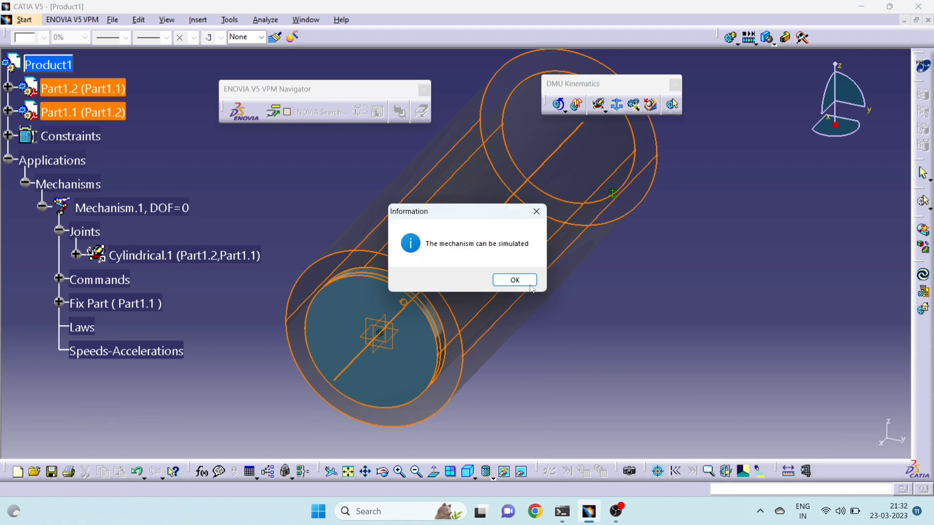
click(516, 281)
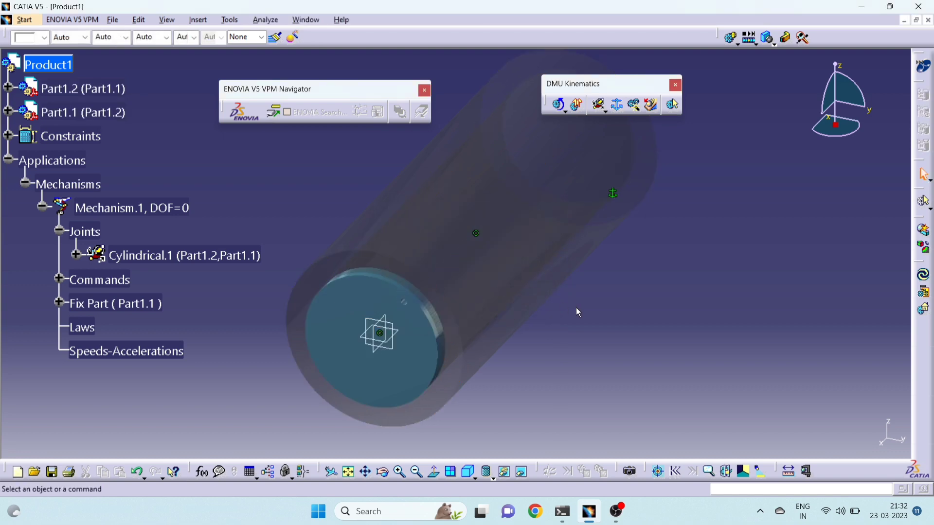
click(206, 20)
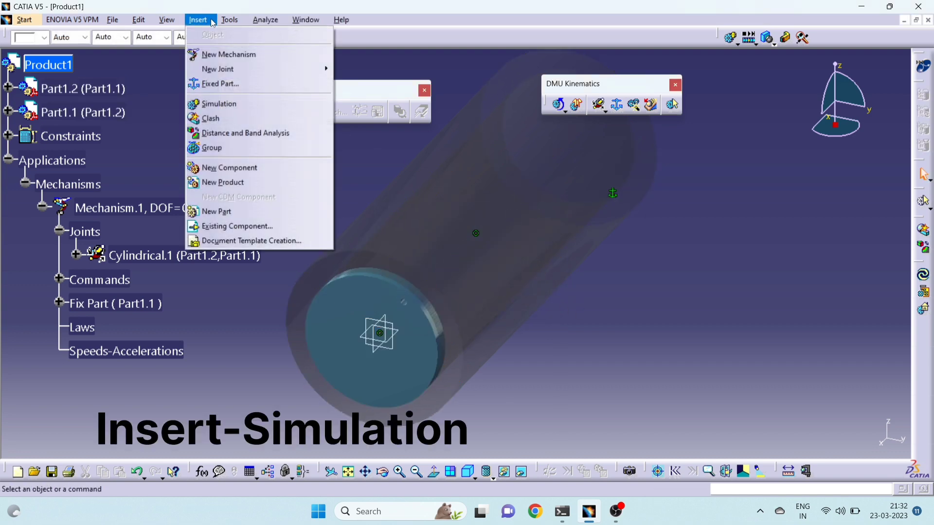
Step: Create Simulation.1 for Mechanism.1
click(233, 104)
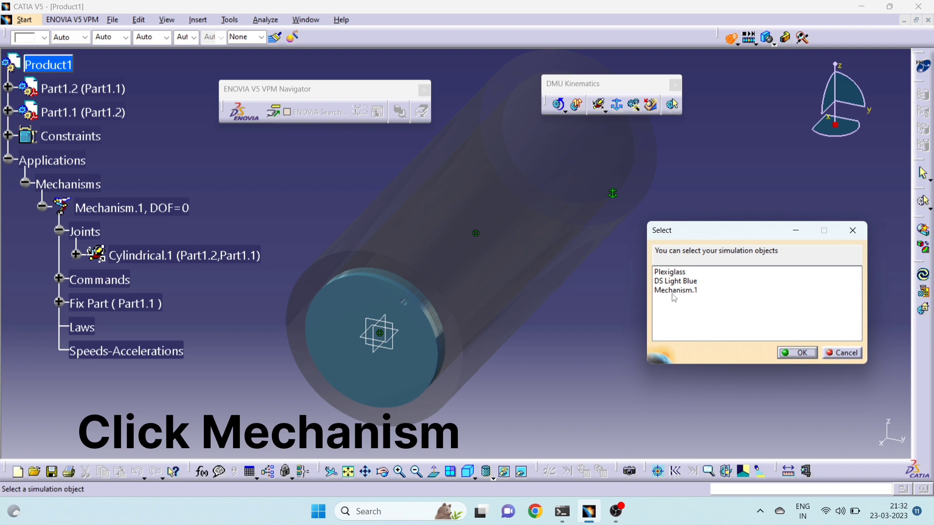
click(801, 353)
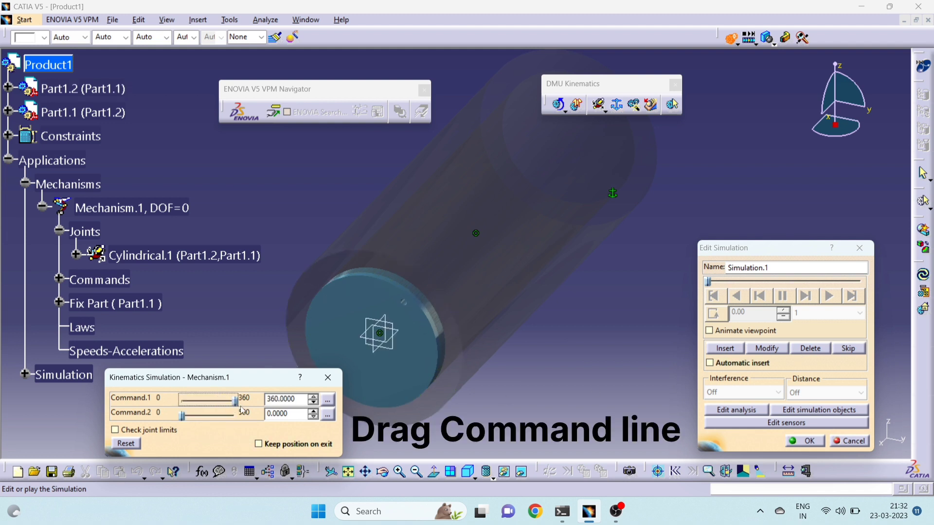
Step: Drive the roller to 360 degrees and 500 mm and insert that pose as a step
drag(352, 307, 414, 333)
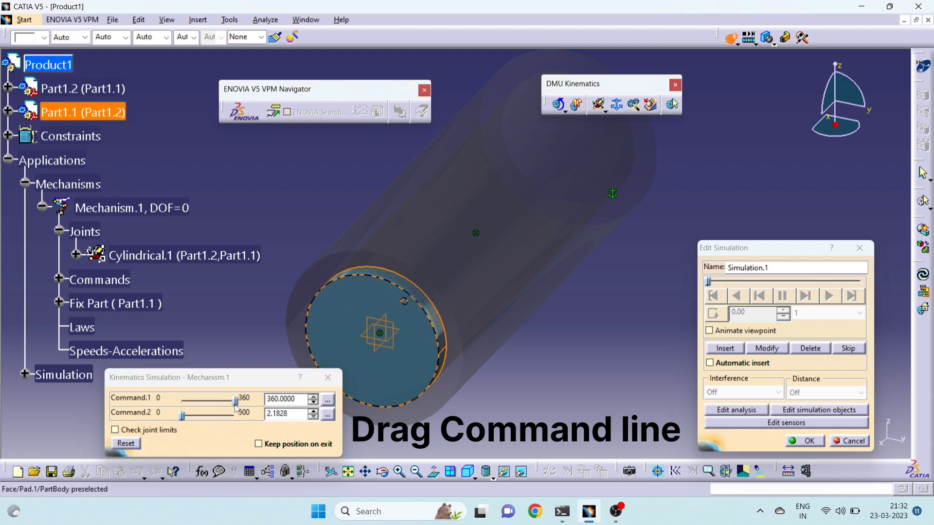
drag(237, 408, 206, 402)
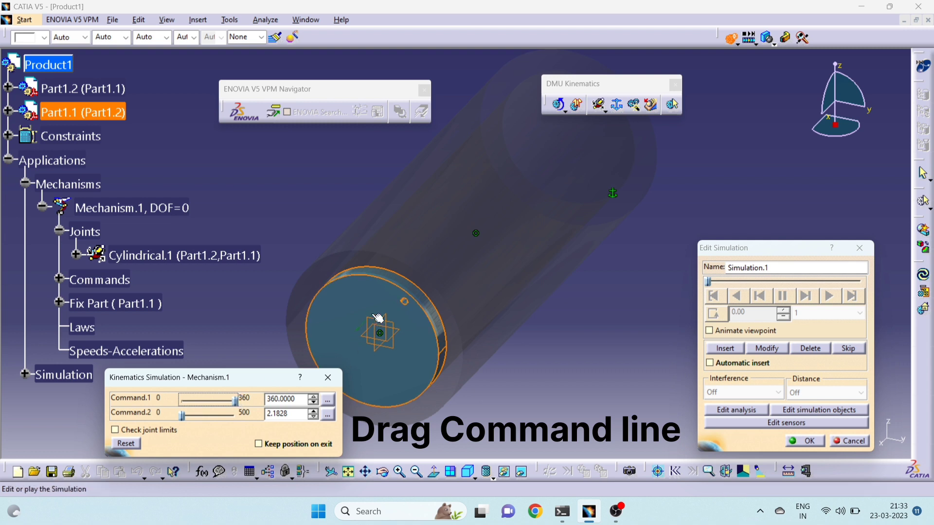
mouse_move(184, 419)
mouse_down()
mouse_move(234, 416)
mouse_move(172, 424)
mouse_move(253, 417)
mouse_up()
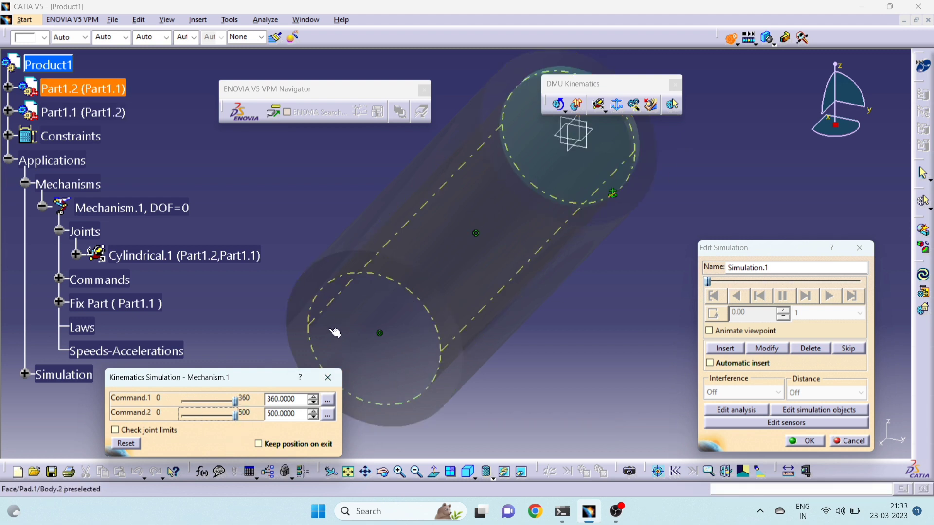
click(720, 347)
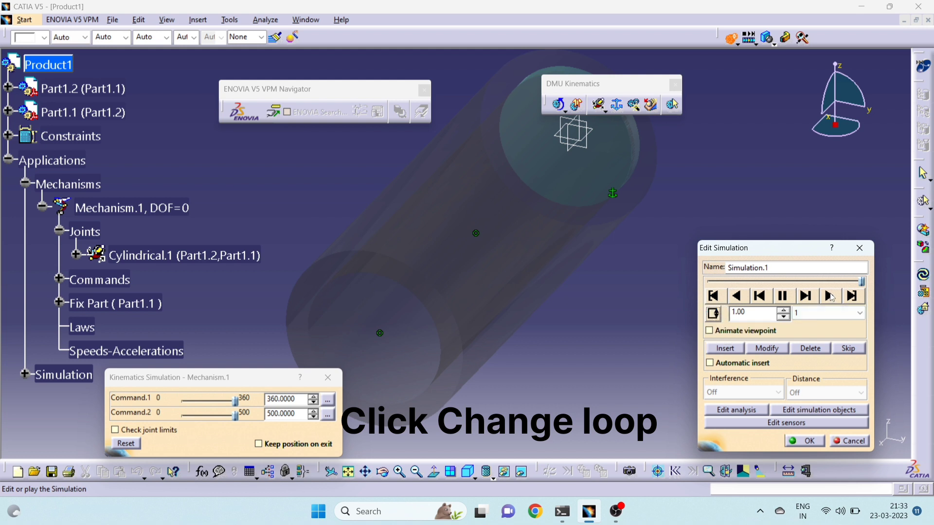
Step: Set the simulation step size to 0.02 and play the roller animation
click(843, 313)
click(818, 366)
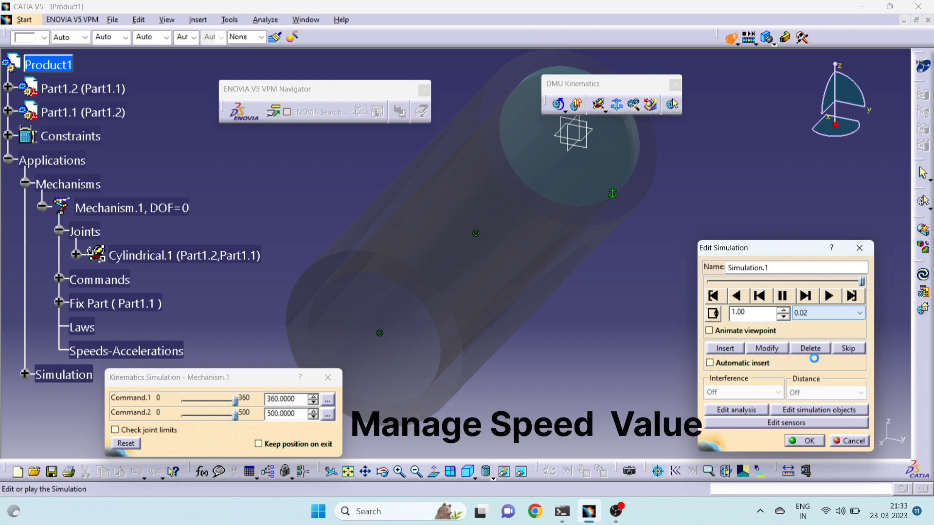
click(829, 296)
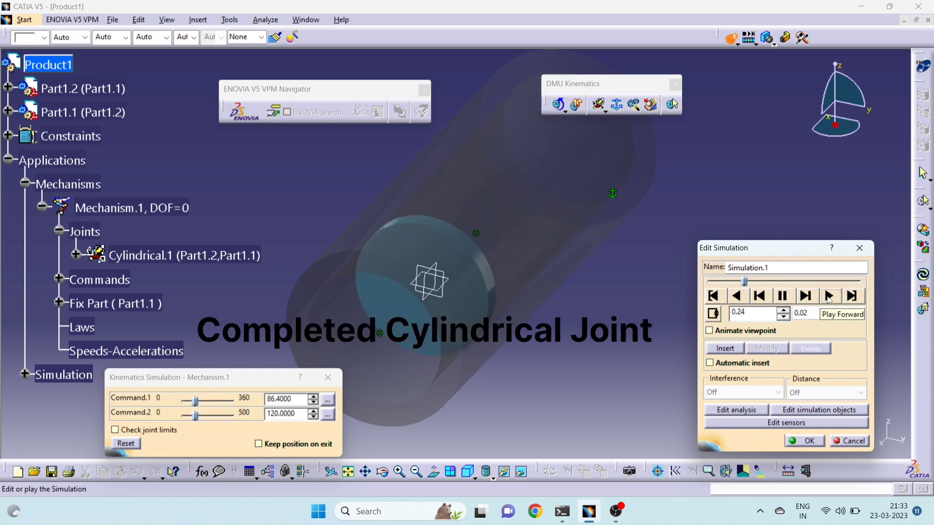
click(829, 296)
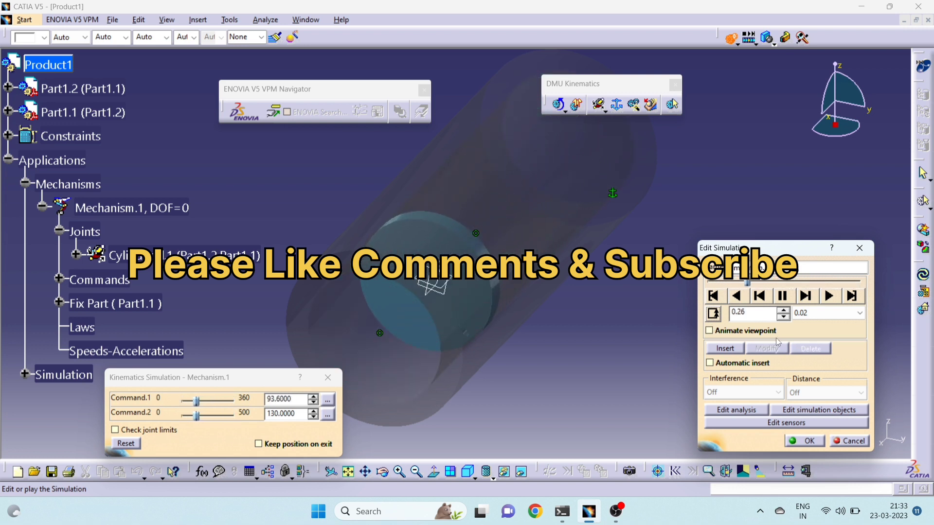
Step: Change the simulation step size to 0.04 and reframe the view during playback
click(803, 315)
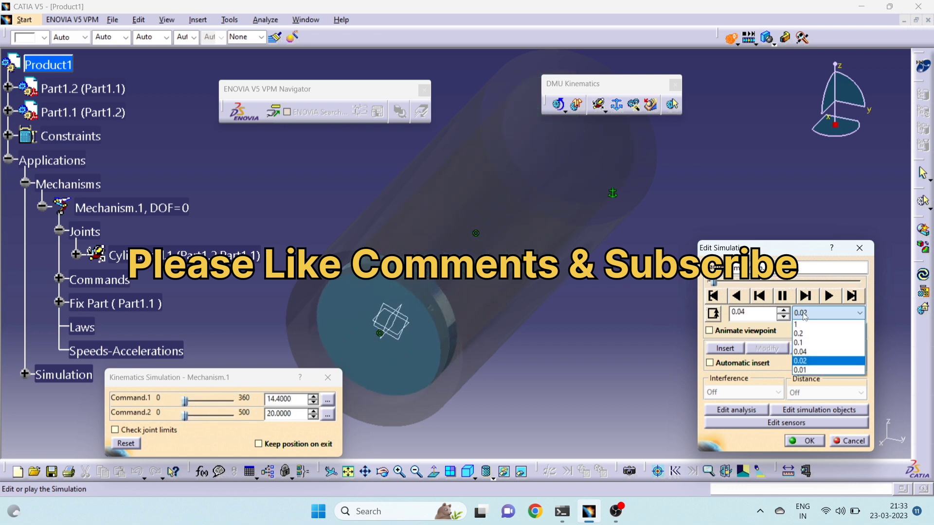
click(804, 352)
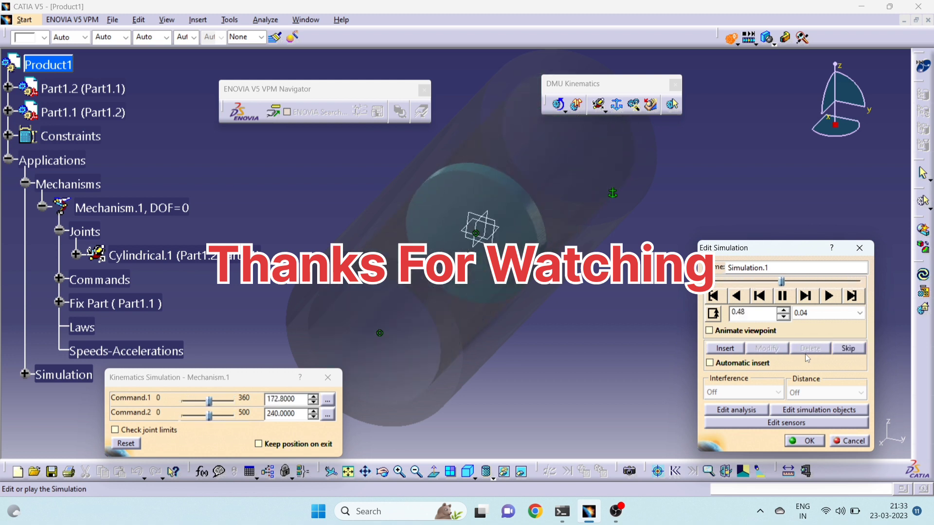
scroll(550, 410, down, 2)
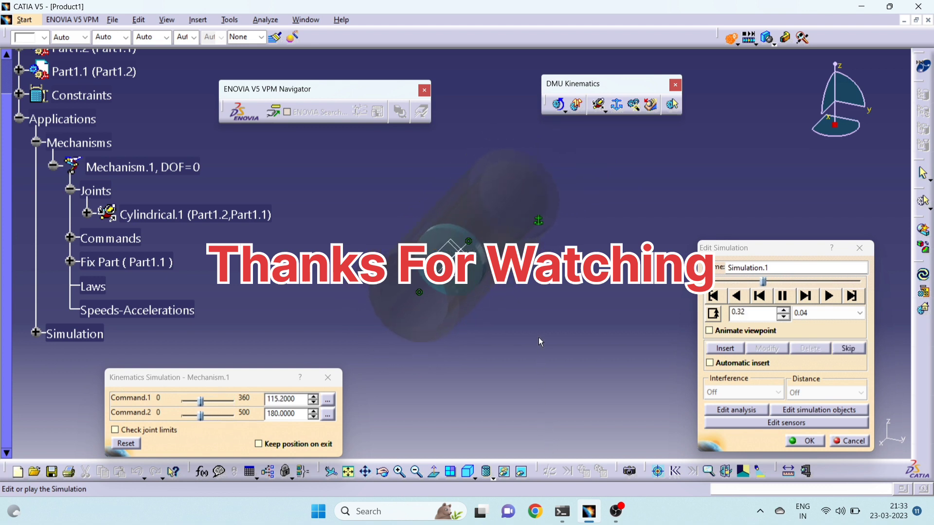
middle_drag(541, 342, 542, 378)
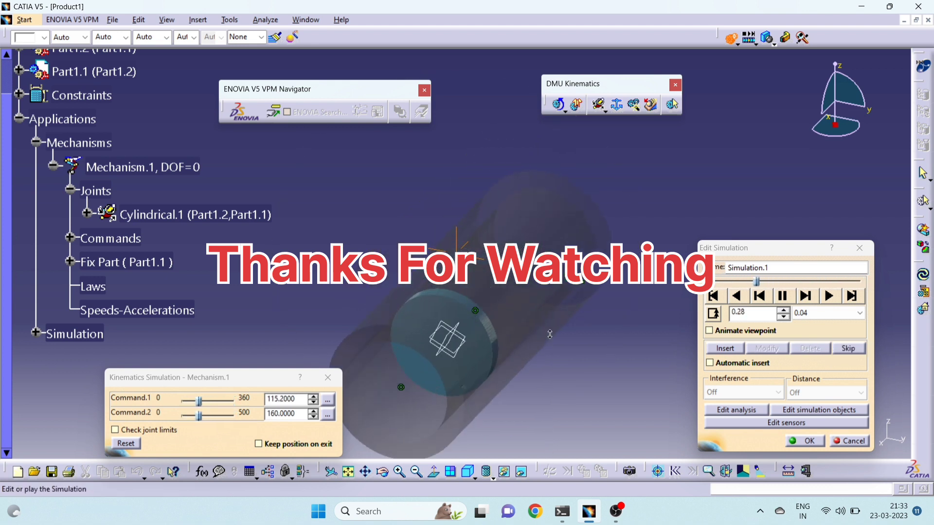